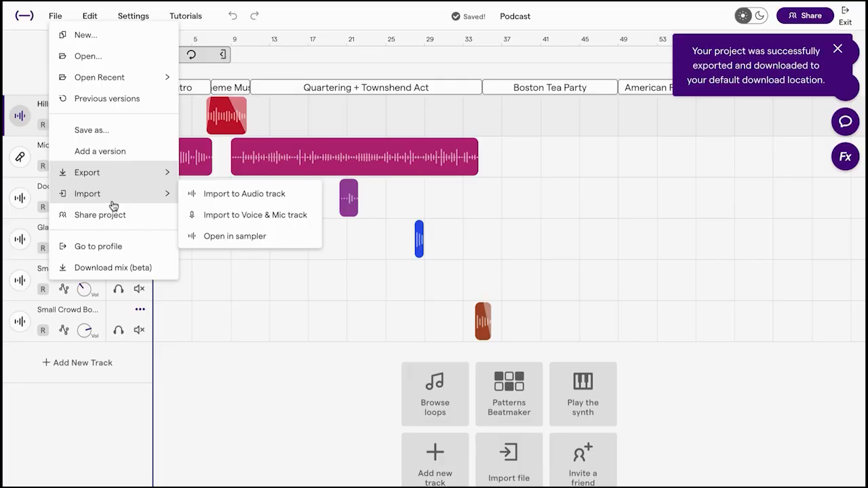
mouse_move(168, 168)
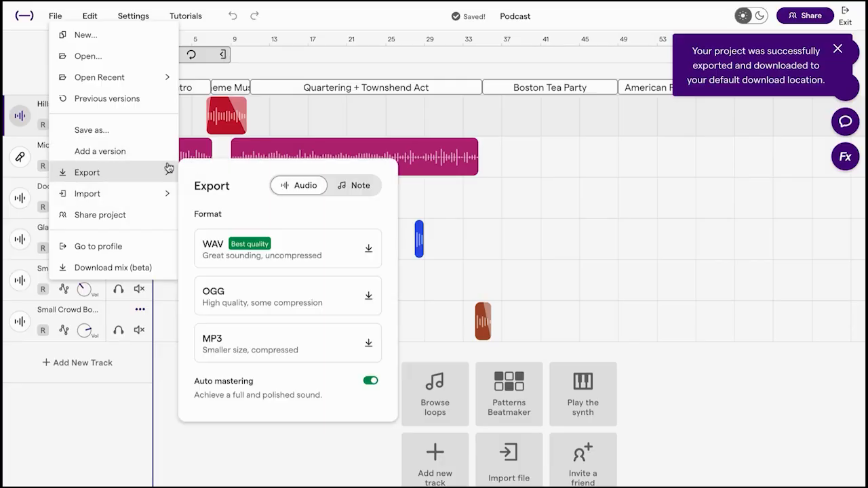
click(277, 39)
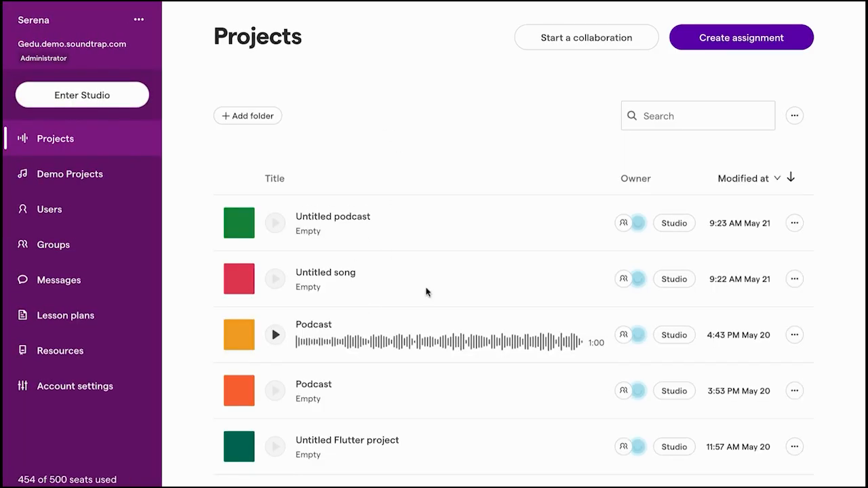
scroll(426, 292, down, 1)
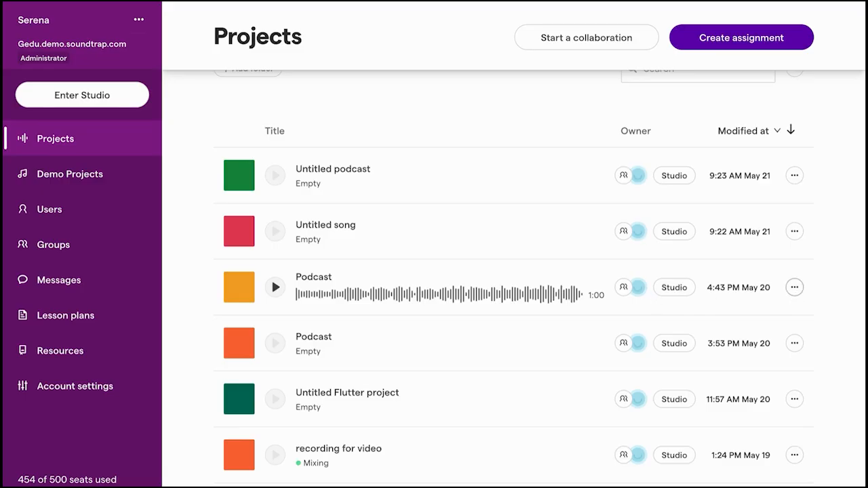
Download the one-minute Podcast project from the Projects list as an MP3.
click(794, 287)
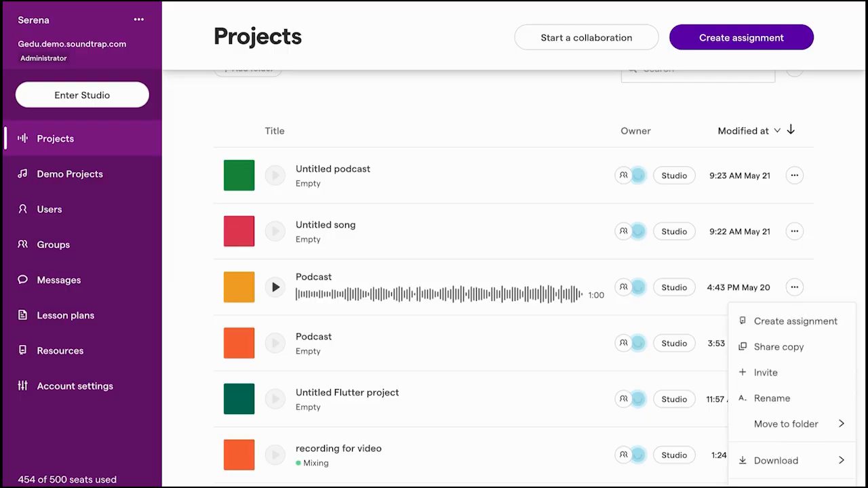
mouse_move(758, 462)
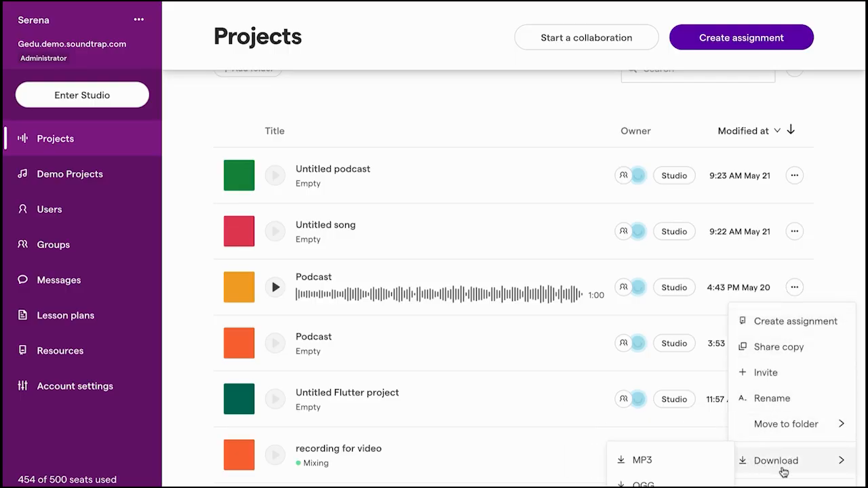
click(642, 462)
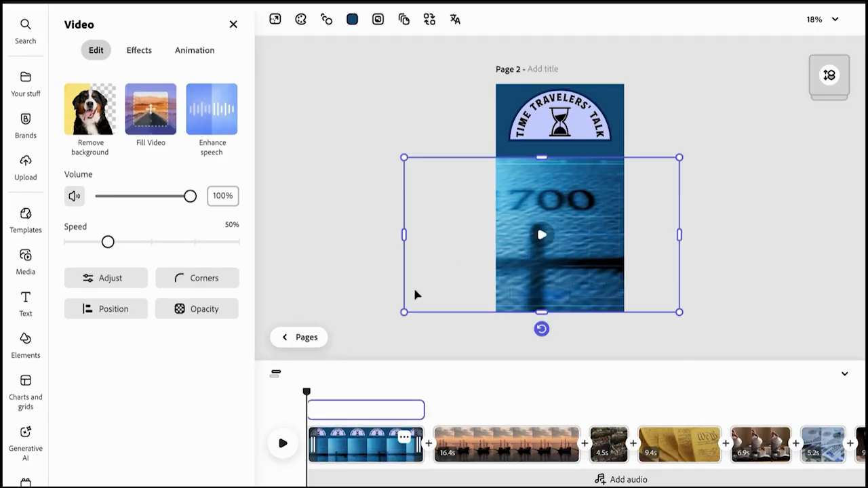
Switch to the Boston Tea Party Podcast project in Adobe Express and upload the podcast MP3 as its audio track.
click(393, 316)
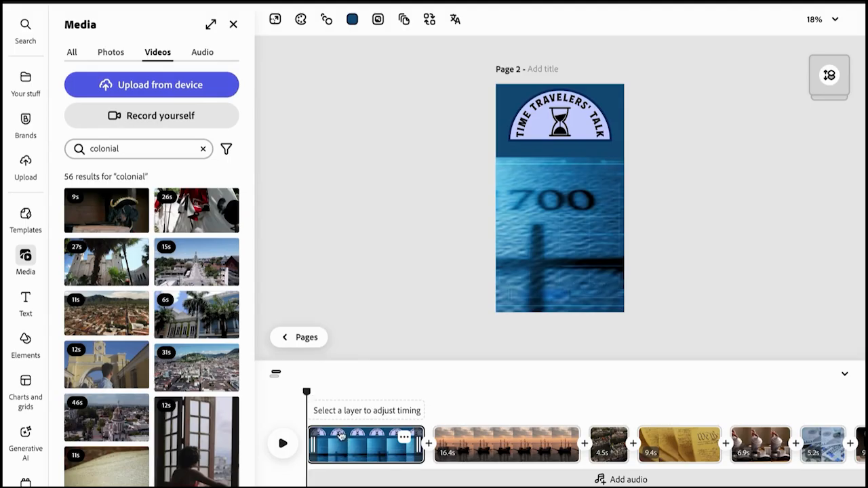
mouse_move(311, 393)
mouse_down()
mouse_move(808, 393)
mouse_move(306, 393)
mouse_up()
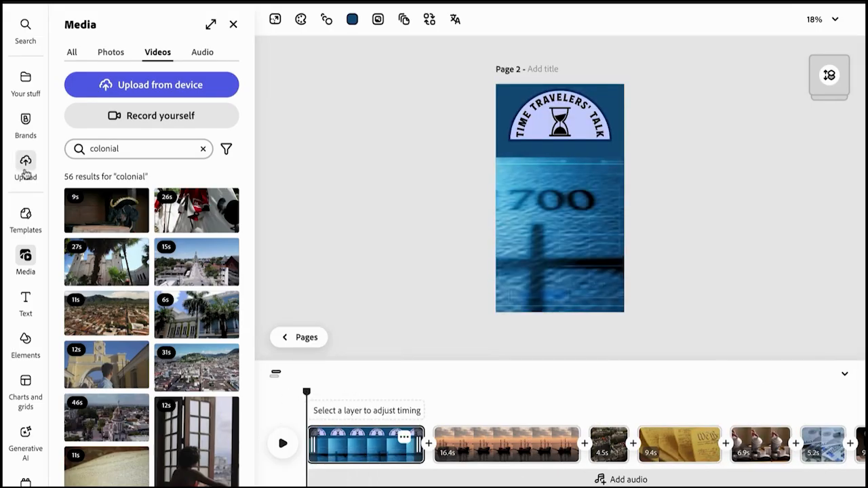
mouse_move(20, 270)
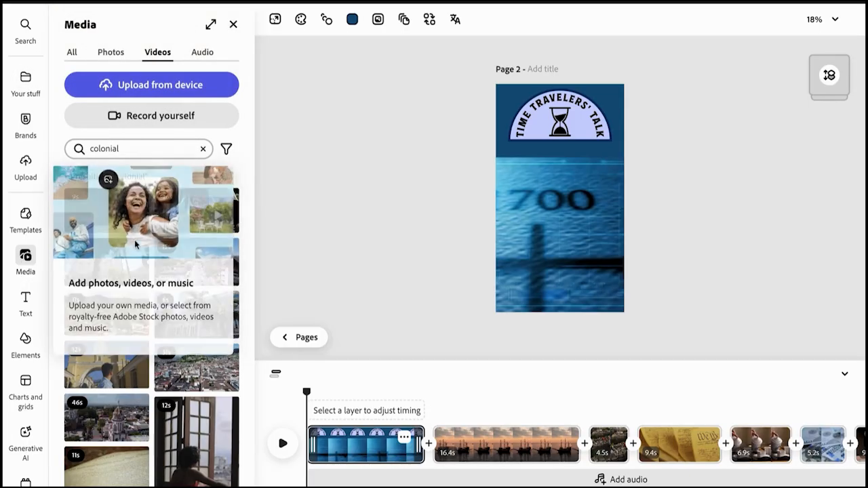
click(196, 57)
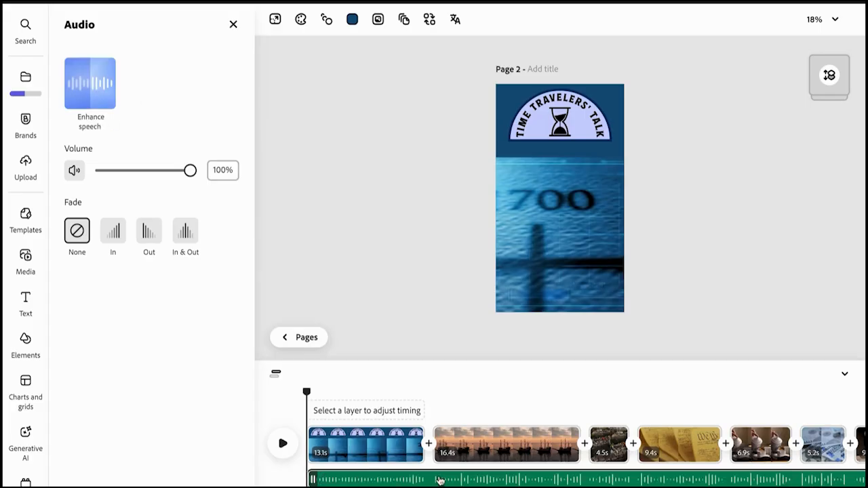
Trim the final scene to 4.5 s to match the end of the audio track.
scroll(441, 481, right, 2)
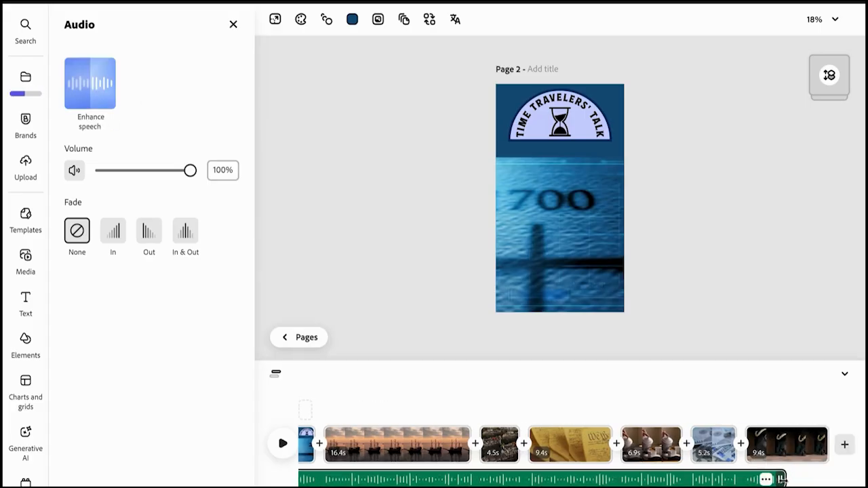
drag(821, 446, 787, 458)
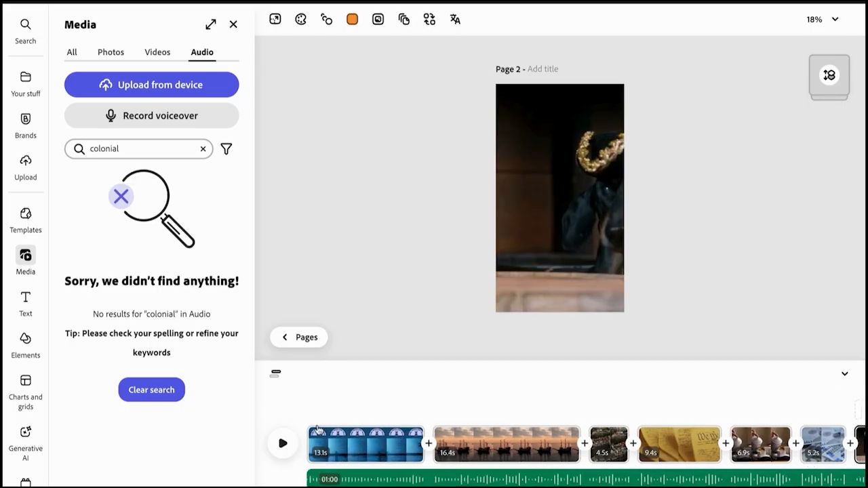
Play the video from the first scene to check its timing against the audio, and view the Signs and labels text styles.
click(318, 430)
drag(317, 394, 276, 403)
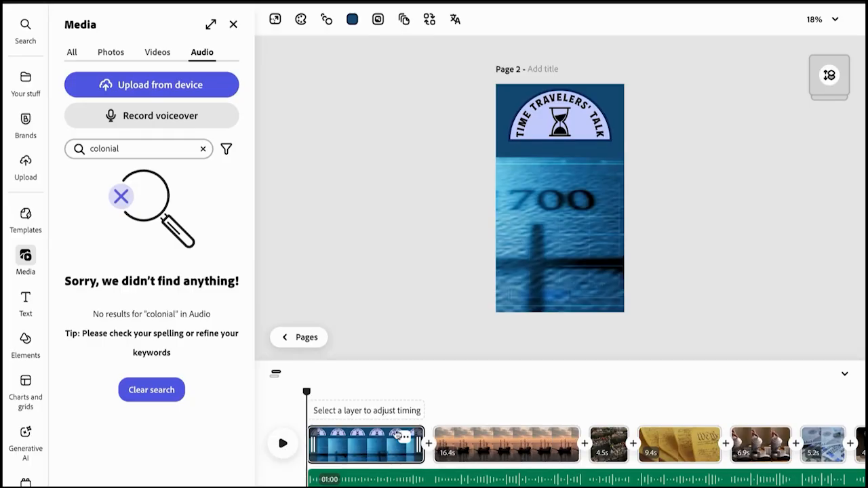
click(282, 445)
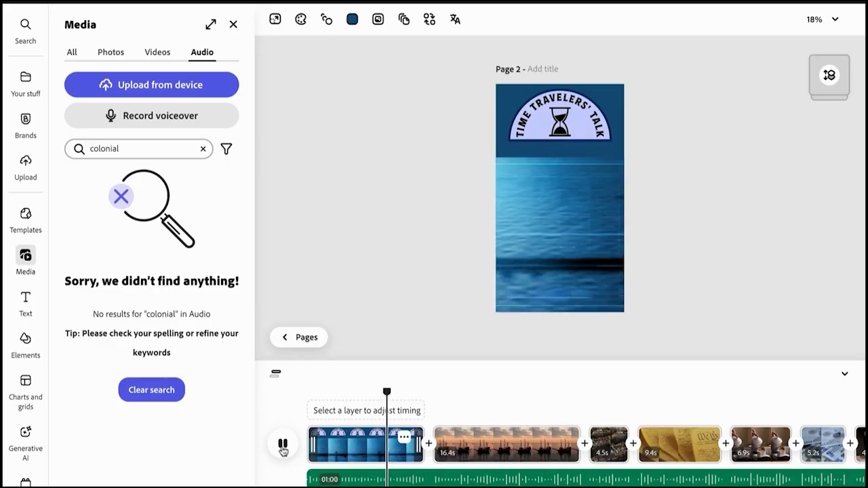
click(23, 299)
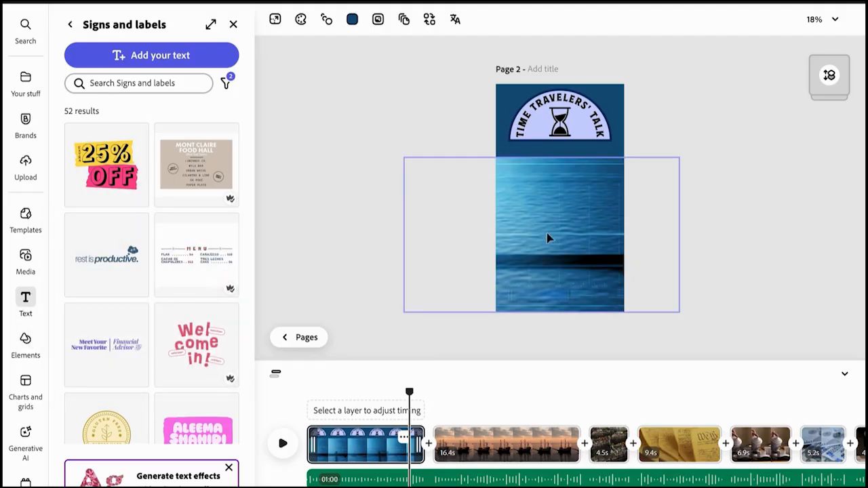
click(283, 444)
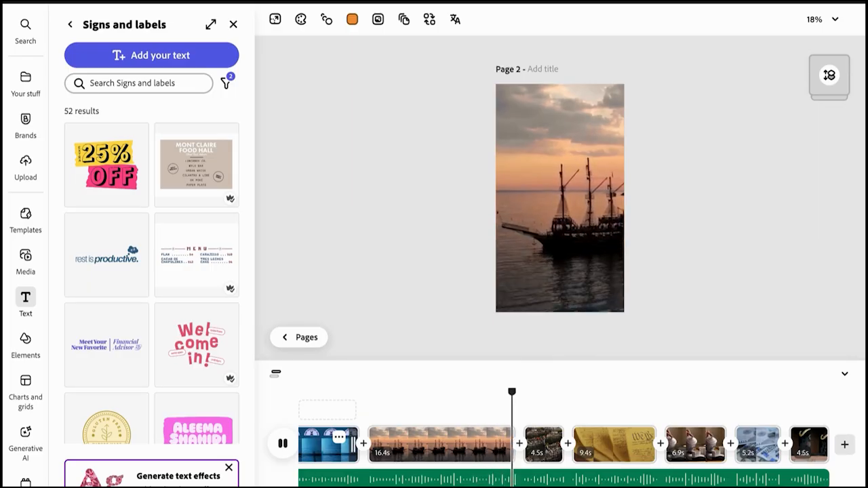
Lengthen the aerial rooftops scene to 4.7 s and play the video through to the dollar-bill scene.
click(547, 451)
mouse_move(578, 457)
mouse_down()
mouse_move(571, 455)
mouse_move(580, 454)
mouse_up()
click(552, 455)
key(space)
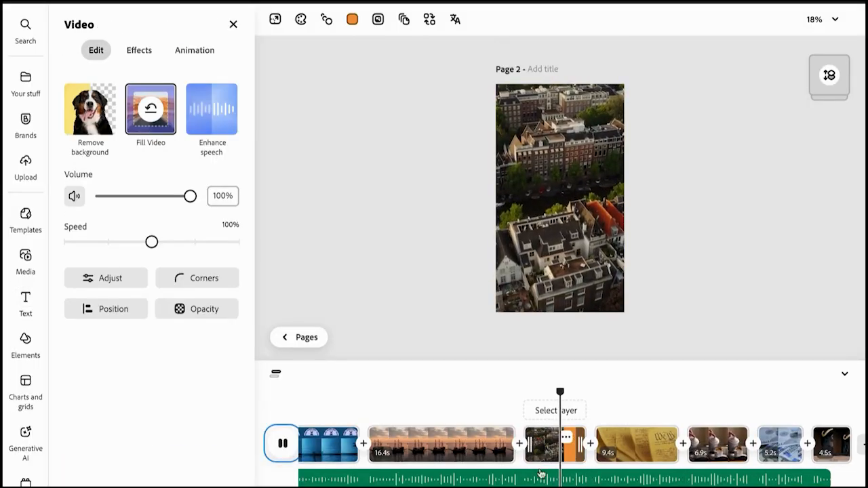
key(space)
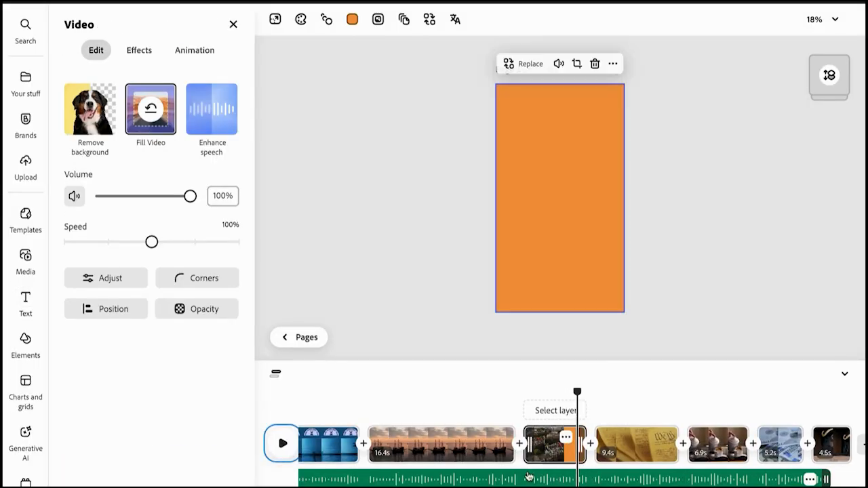
drag(579, 455, 565, 456)
scroll(481, 480, left, 2)
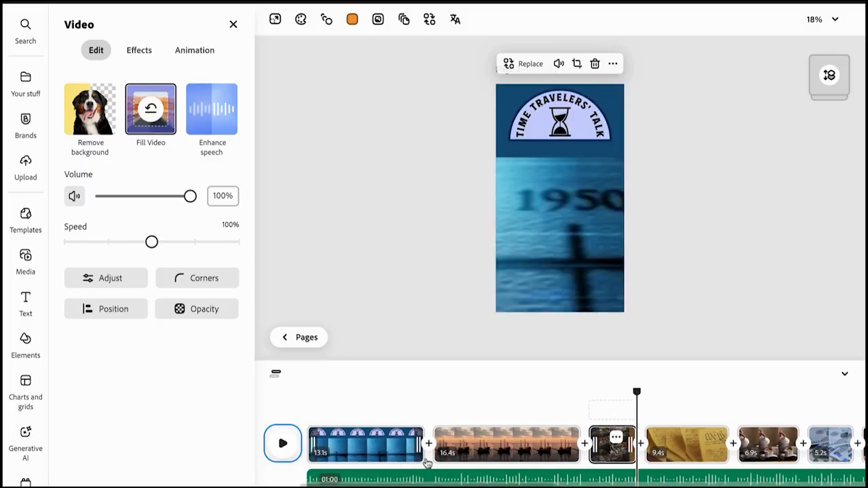
key(space)
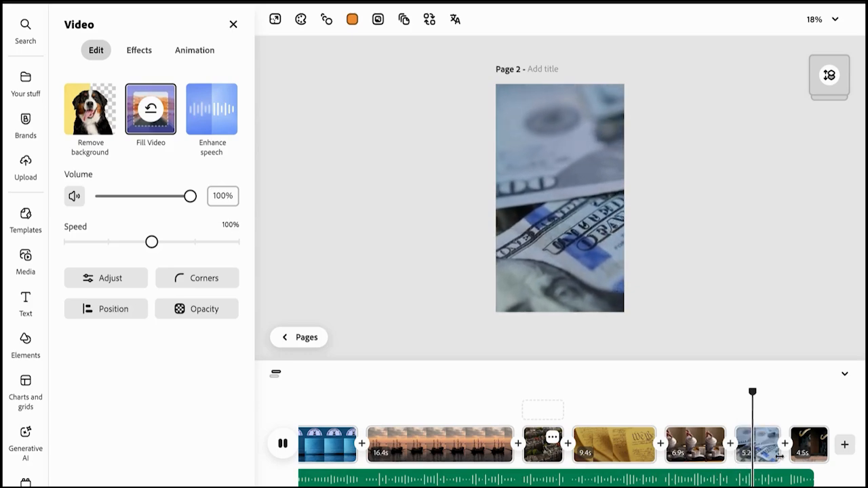
click(283, 444)
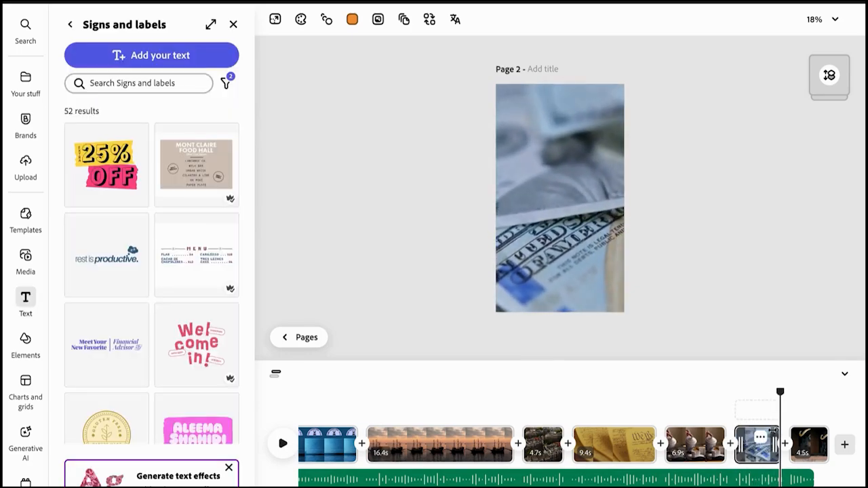
Shorten the teapot scene to 5.5 s and the dollar-bill scene to 3.5 s, and play the adjusted scenes.
click(718, 453)
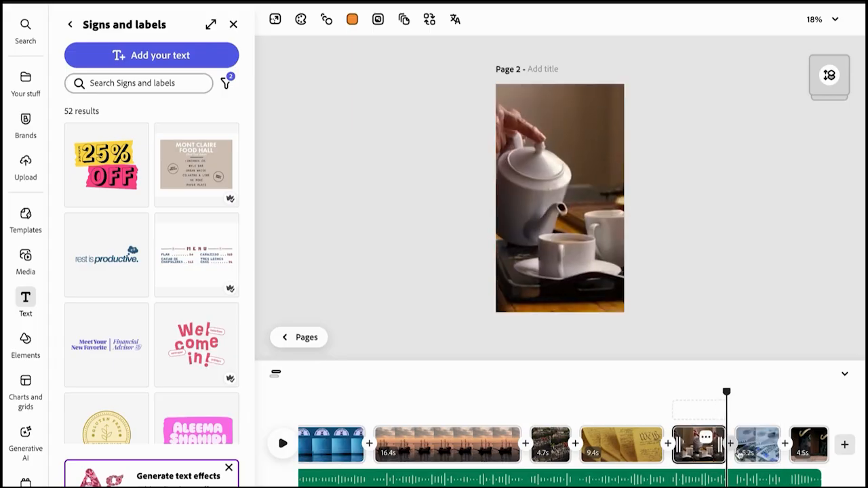
click(774, 448)
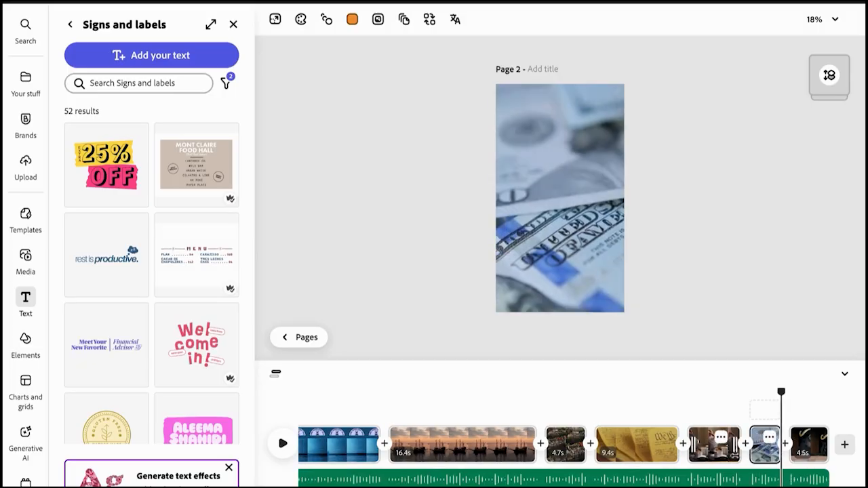
click(717, 453)
key(space)
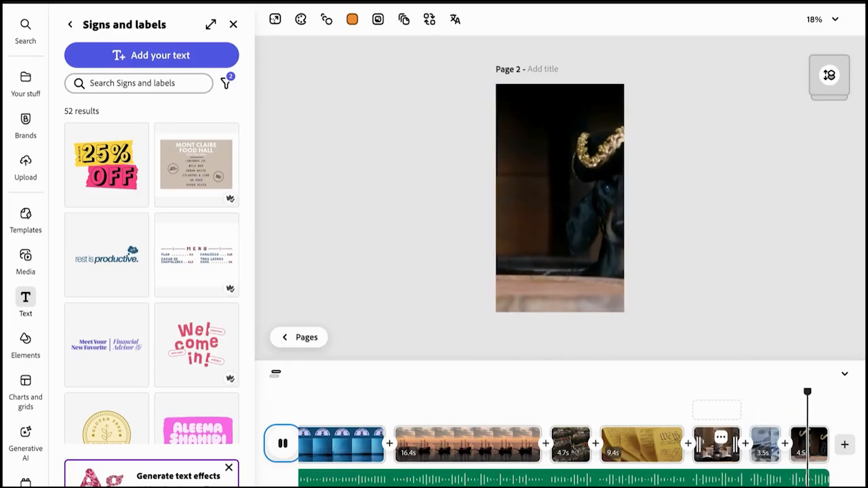
Shift the tricorn-hat video in the final scene leftward within the frame and resume playback.
click(808, 457)
click(577, 226)
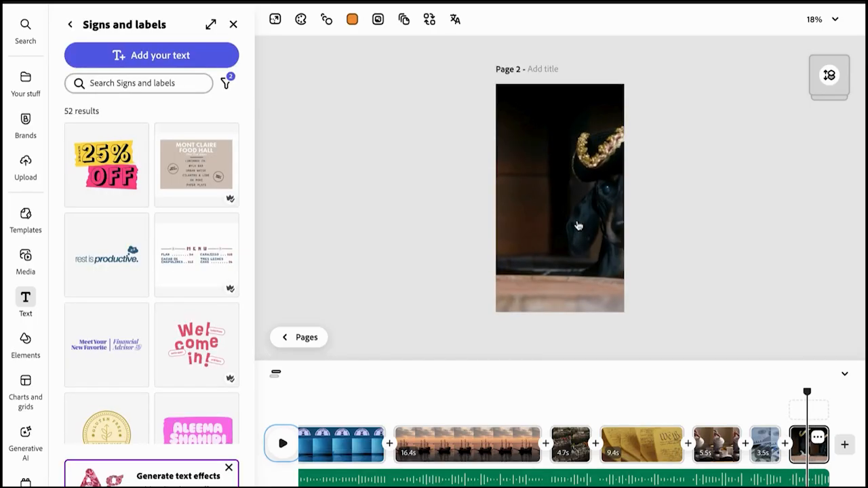
drag(577, 232, 517, 238)
click(761, 412)
key(space)
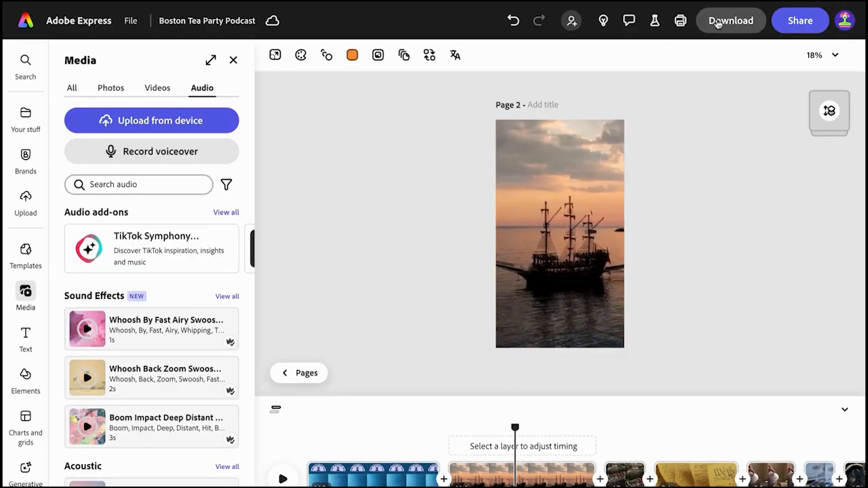
View the download options for the selected page and open the project's sharing options.
click(734, 25)
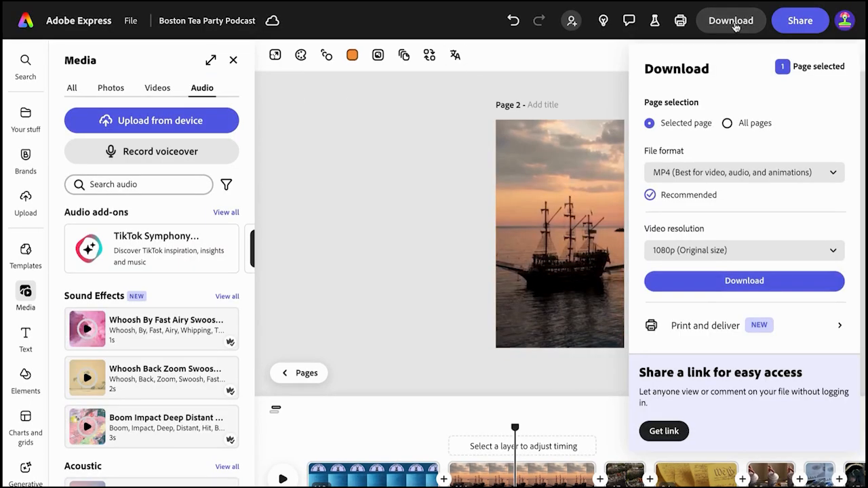
click(794, 21)
click(794, 22)
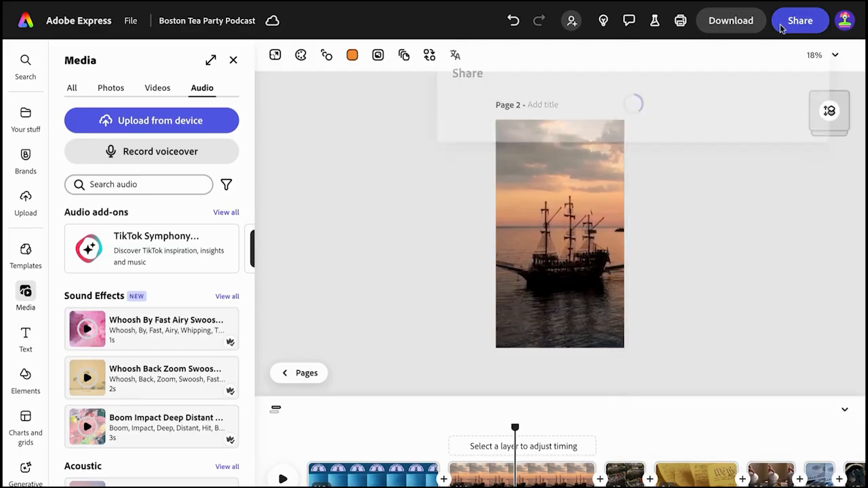